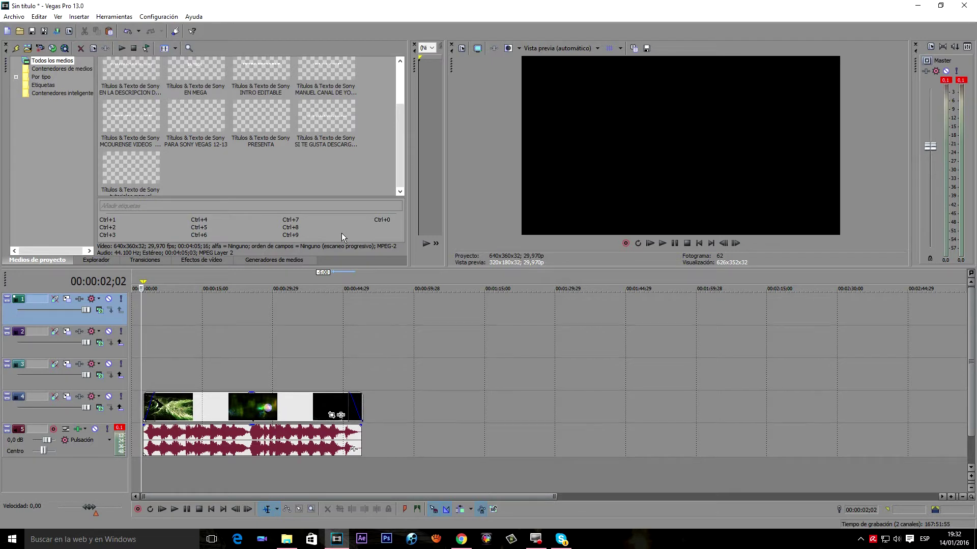
# Place the tutorials channel title and the PRESENTA title back to back on track 3, near the start of the background video.
pyautogui.click(140, 164)
pyautogui.moveTo(142, 164); pyautogui.dragTo(151, 371)
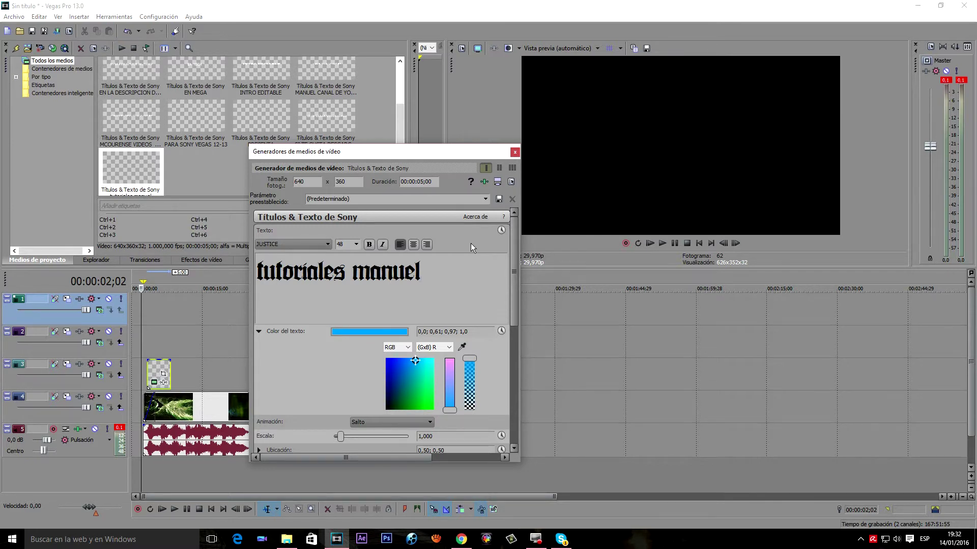
pyautogui.click(514, 152)
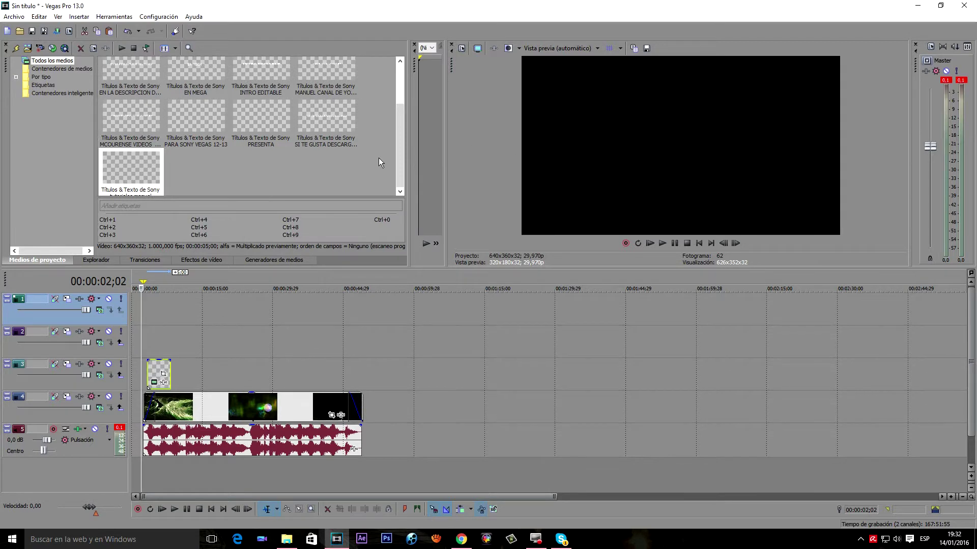
pyautogui.moveTo(261, 121); pyautogui.dragTo(238, 320)
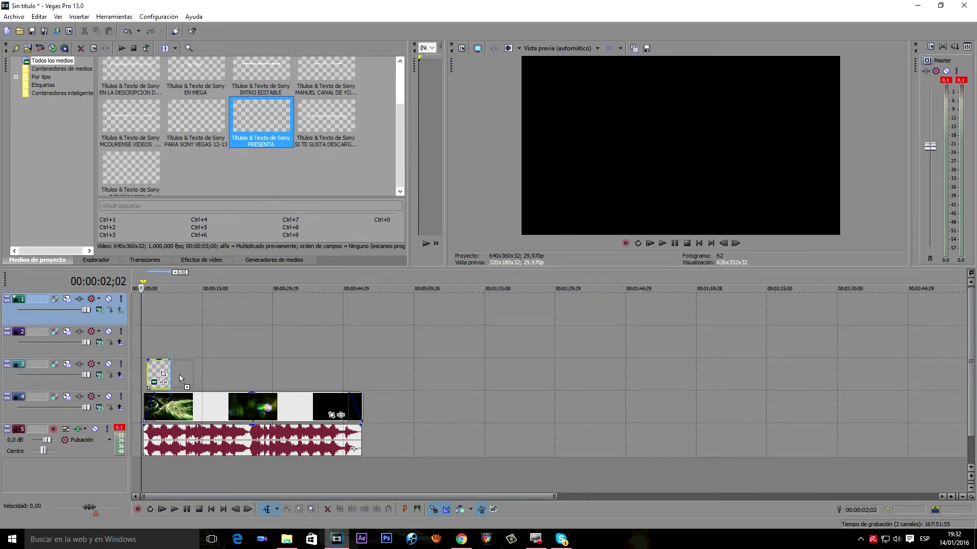
pyautogui.moveTo(180, 374); pyautogui.dragTo(178, 375)
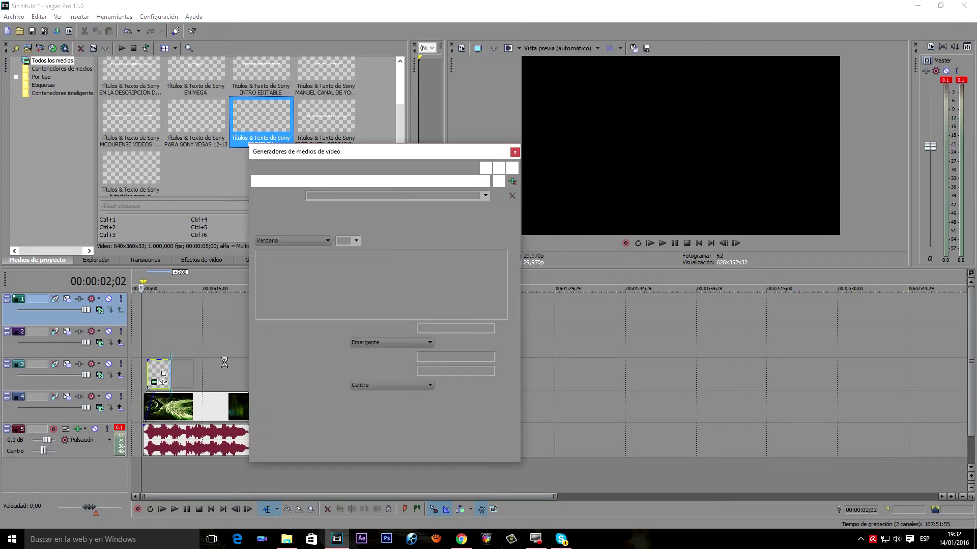
pyautogui.click(514, 153)
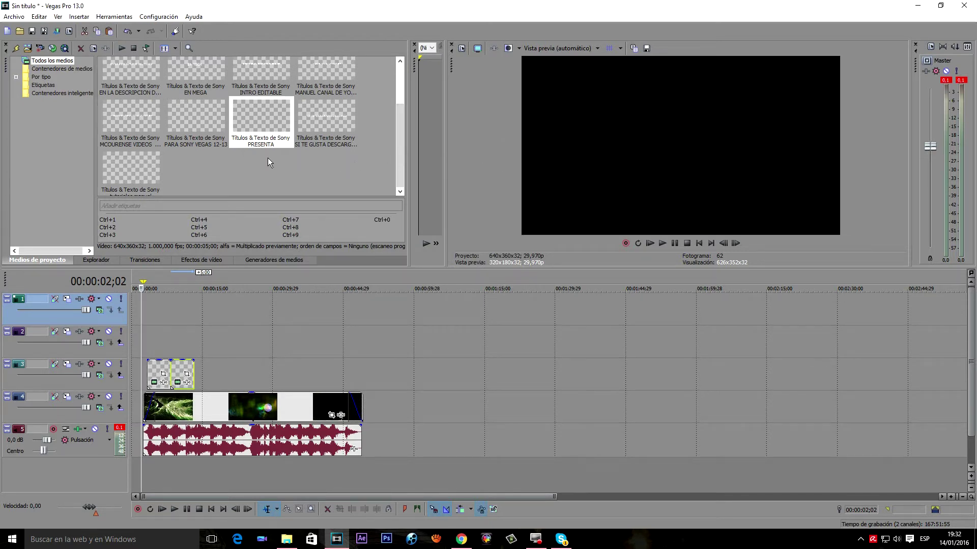
# Add the INTRO EDITABLE and PARA SONY VEGAS 12-13 titles to track 3, directly following the PRESENTA title.
pyautogui.click(269, 66)
pyautogui.moveTo(240, 262); pyautogui.dragTo(203, 377)
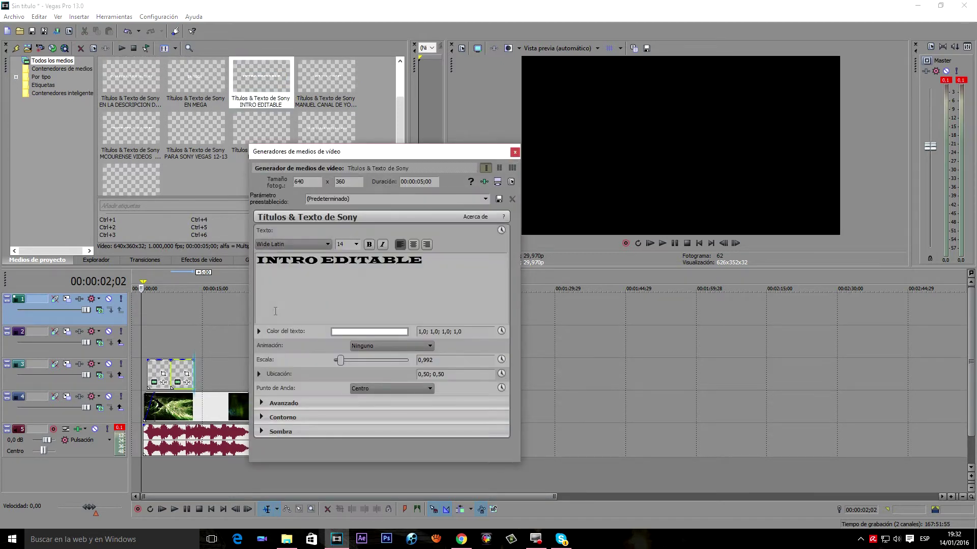
pyautogui.click(514, 152)
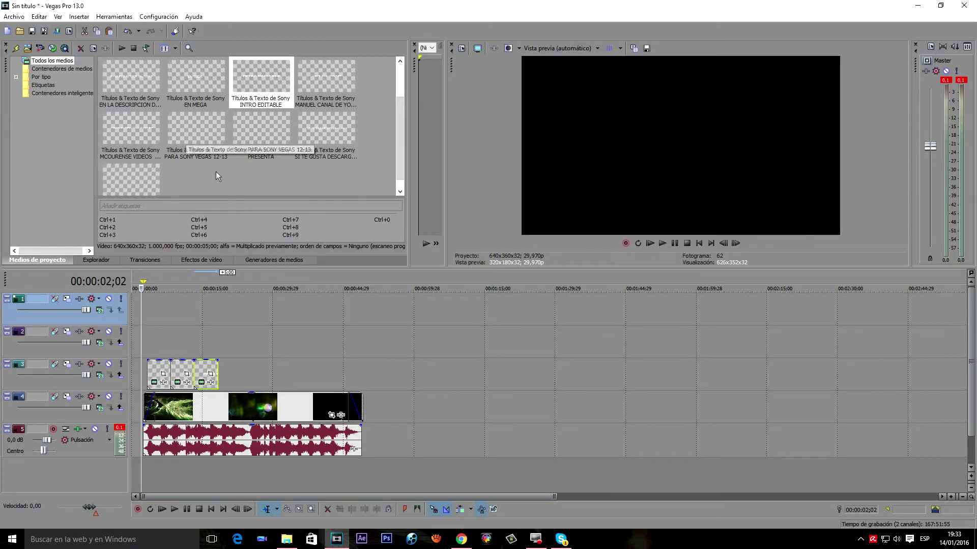
pyautogui.moveTo(189, 133); pyautogui.dragTo(236, 372)
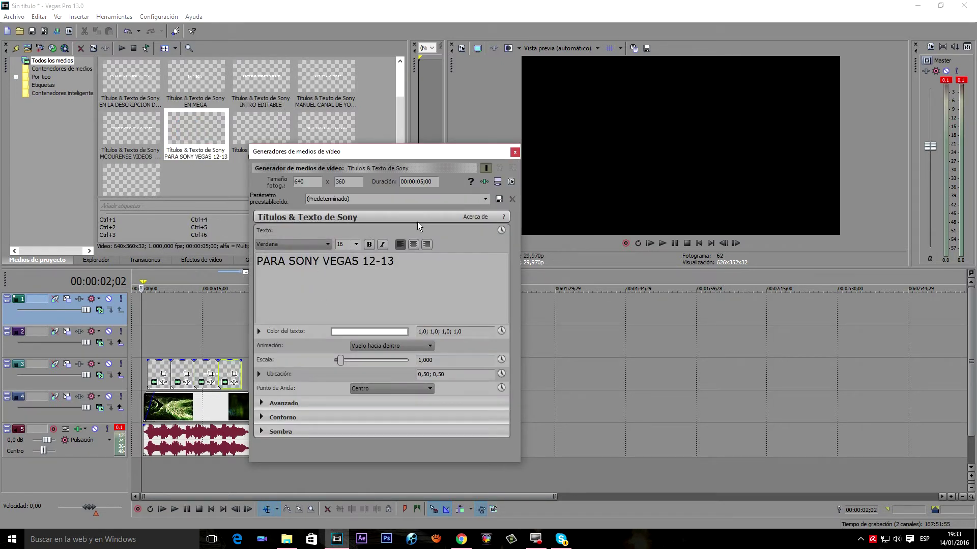
pyautogui.click(514, 151)
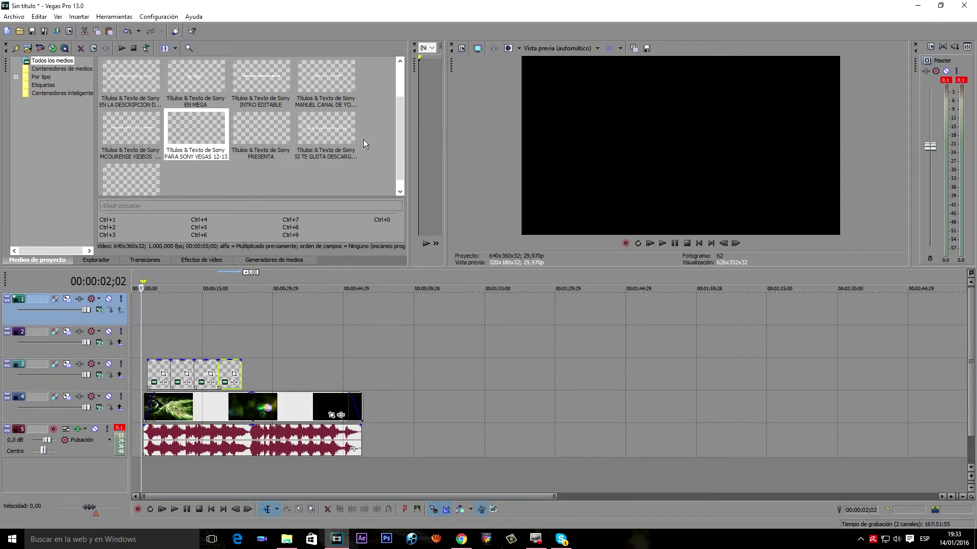
# Append the SI TE GUSTA DESCARGALO and EN MEGA titles to the row of titles on track 3.
pyautogui.moveTo(324, 131); pyautogui.dragTo(291, 313)
pyautogui.moveTo(248, 371); pyautogui.dragTo(248, 370)
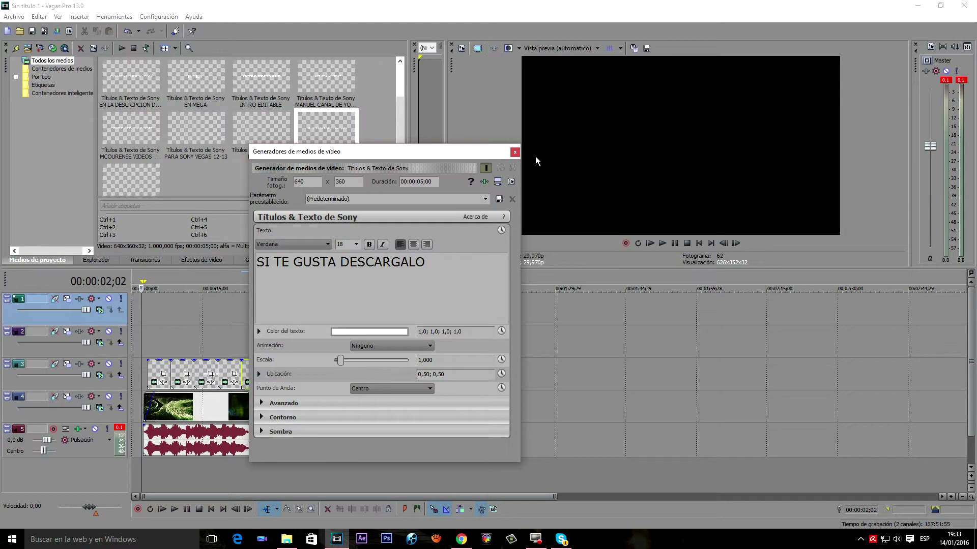
pyautogui.click(515, 152)
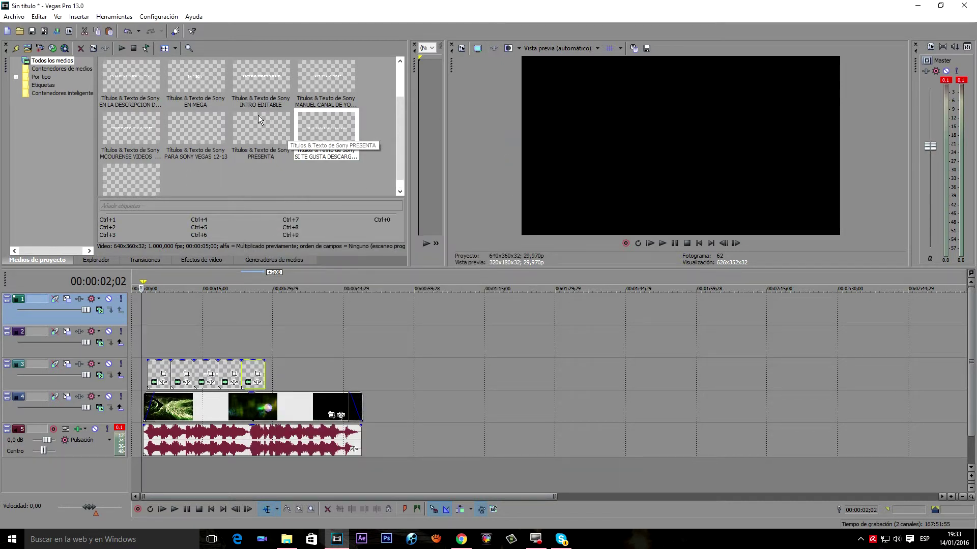
pyautogui.moveTo(197, 86); pyautogui.dragTo(273, 380)
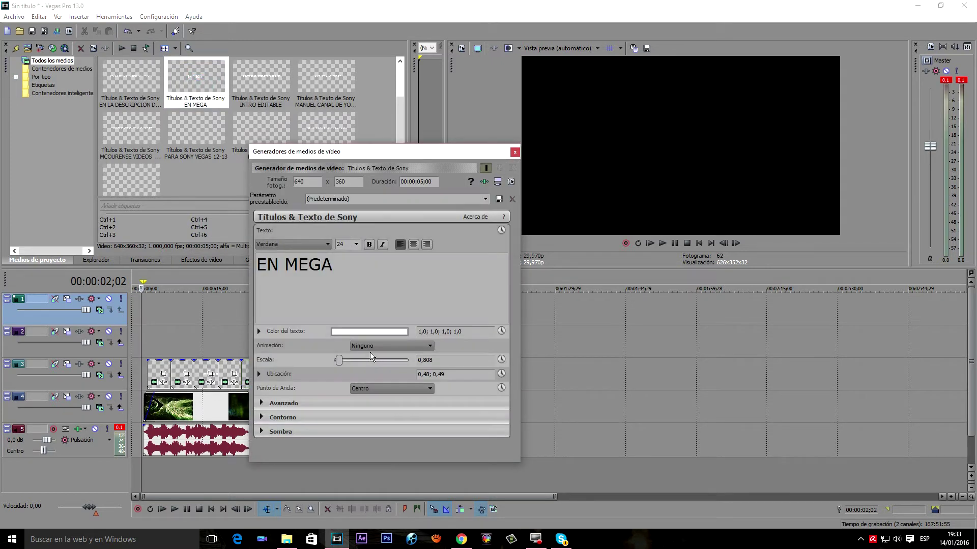
pyautogui.click(516, 151)
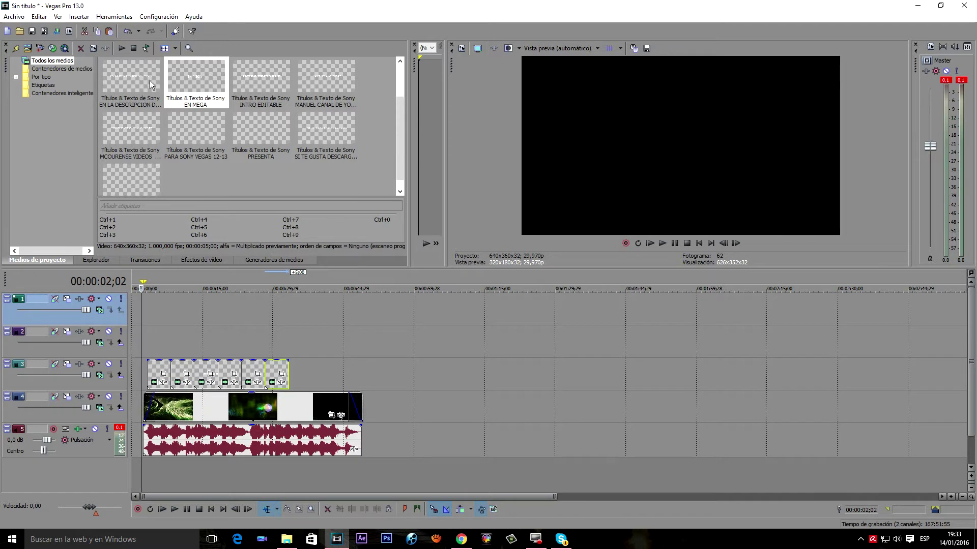
# Append the EN LA DESCRIPCION DEL VIDEO title and the CANAL DE YOUTUBE title to the row on track 3.
pyautogui.moveTo(137, 75); pyautogui.dragTo(261, 225)
pyautogui.moveTo(297, 370); pyautogui.dragTo(316, 351)
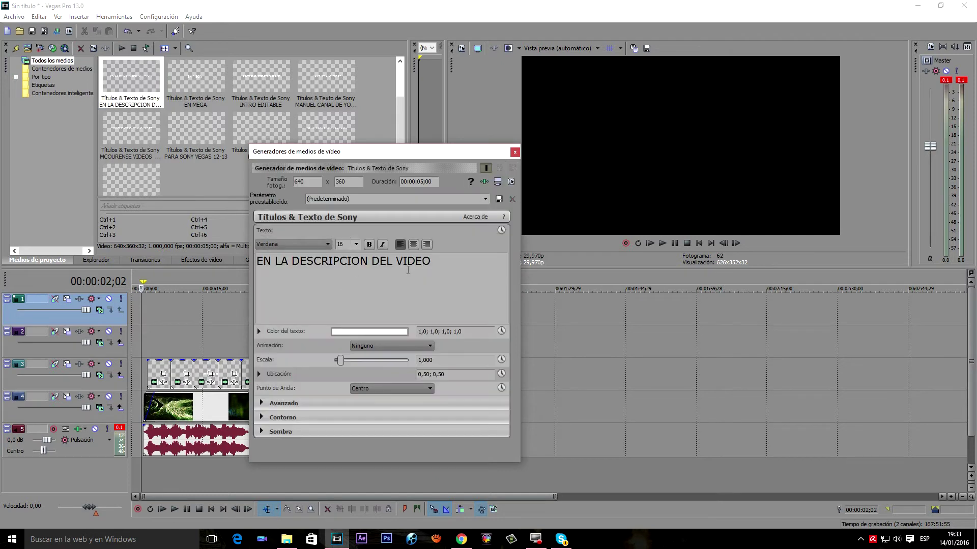
pyautogui.click(514, 152)
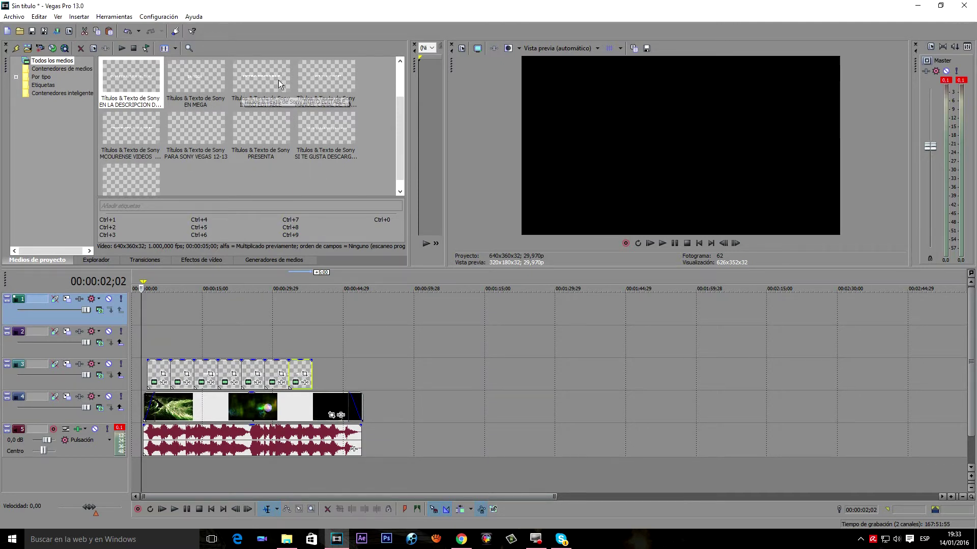
pyautogui.moveTo(329, 84); pyautogui.dragTo(349, 341)
pyautogui.moveTo(325, 372); pyautogui.dragTo(320, 373)
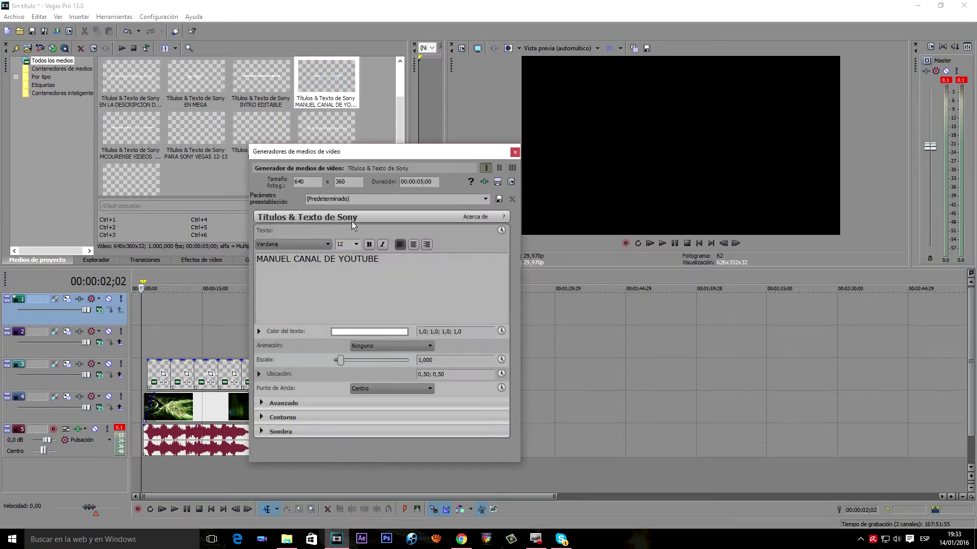
pyautogui.click(515, 152)
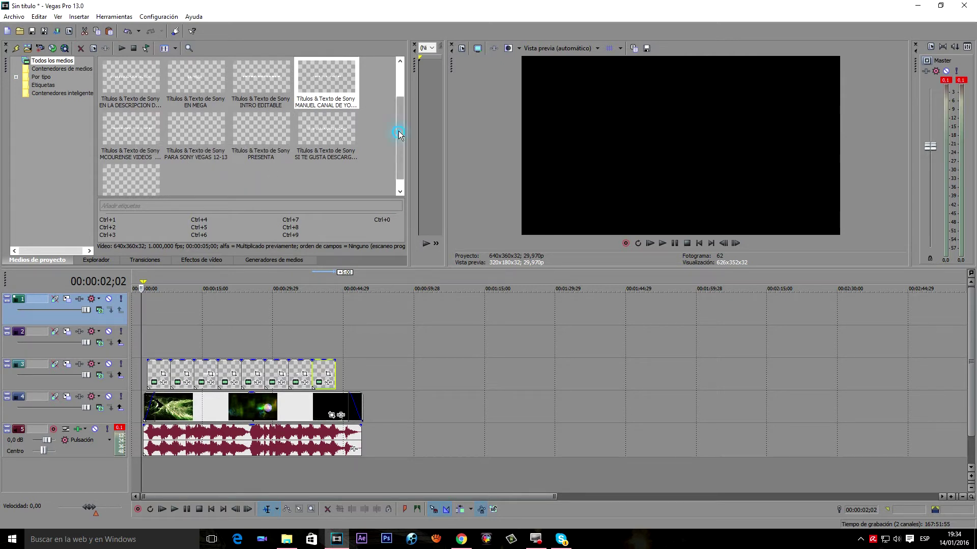
# Place the YouTube address title last on track 3, over the end of the background video.
pyautogui.moveTo(400, 124); pyautogui.dragTo(401, 95)
pyautogui.moveTo(323, 77); pyautogui.dragTo(345, 380)
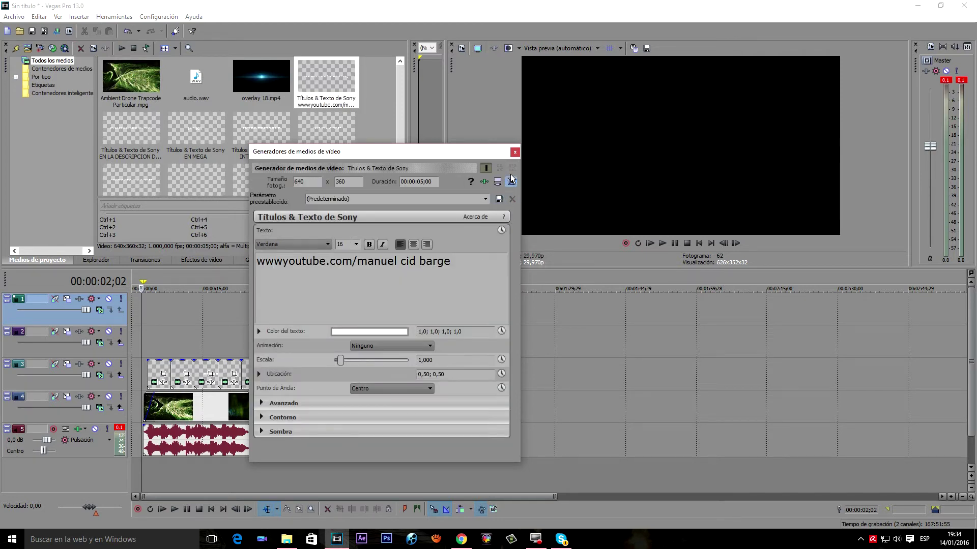
pyautogui.click(515, 152)
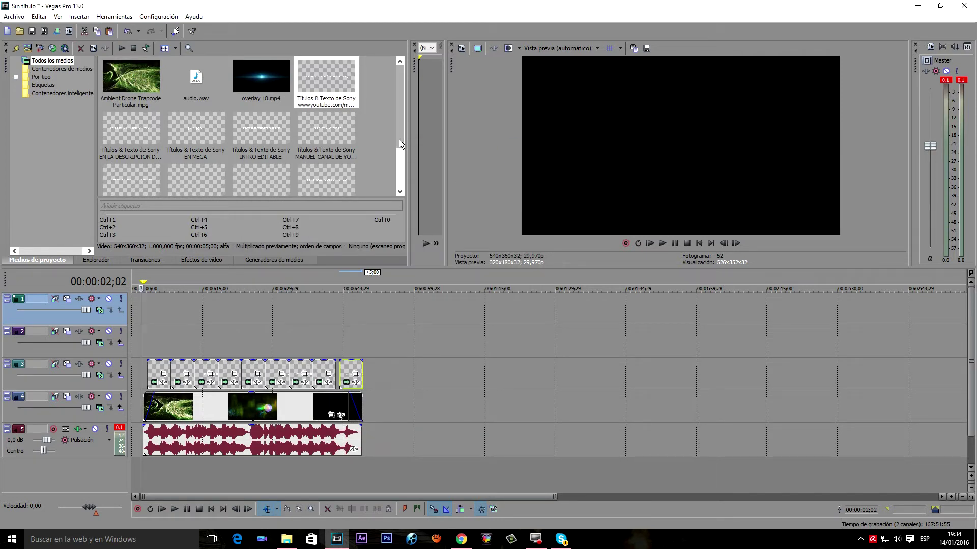
pyautogui.moveTo(399, 139); pyautogui.dragTo(397, 210)
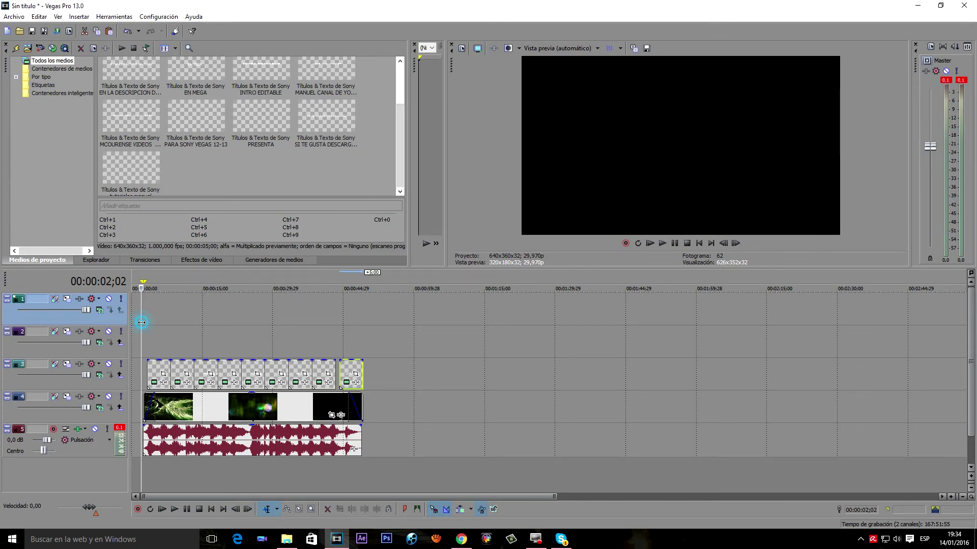
# Place overlay 18.mp4 on track 1 from the start of the background video and delete its audio track.
pyautogui.moveTo(141, 322); pyautogui.dragTo(146, 366)
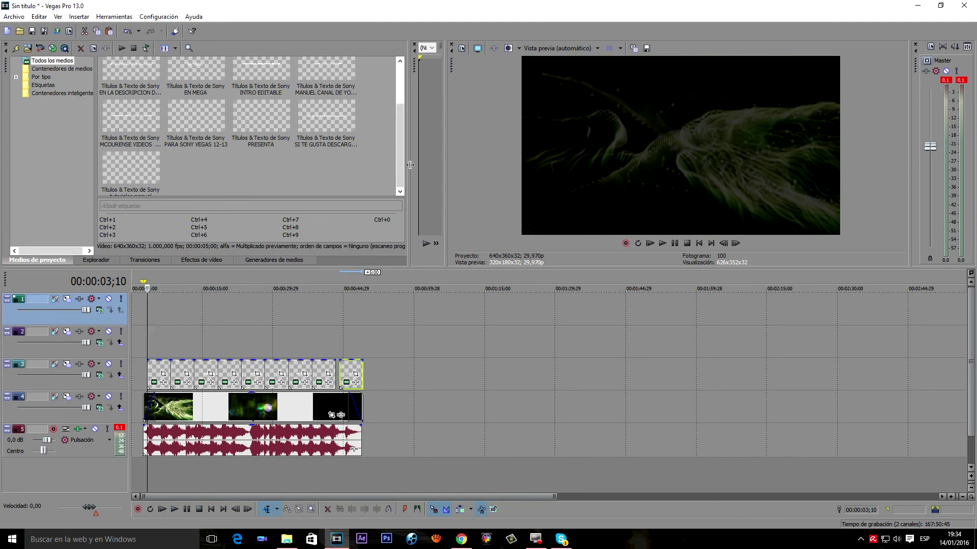
pyautogui.moveTo(401, 162); pyautogui.dragTo(399, 98)
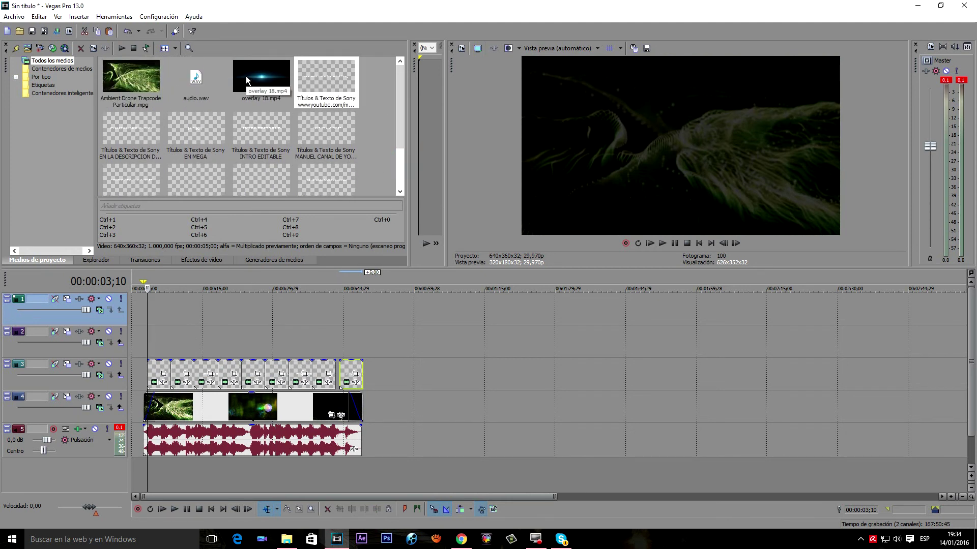
pyautogui.click(260, 74)
pyautogui.moveTo(260, 74); pyautogui.dragTo(148, 318)
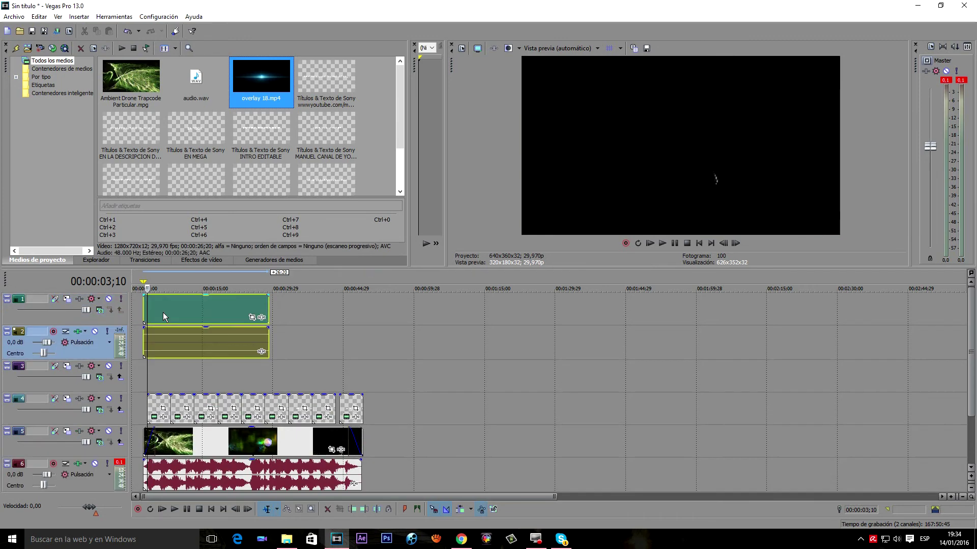
pyautogui.rightClick(104, 346)
pyautogui.click(136, 162)
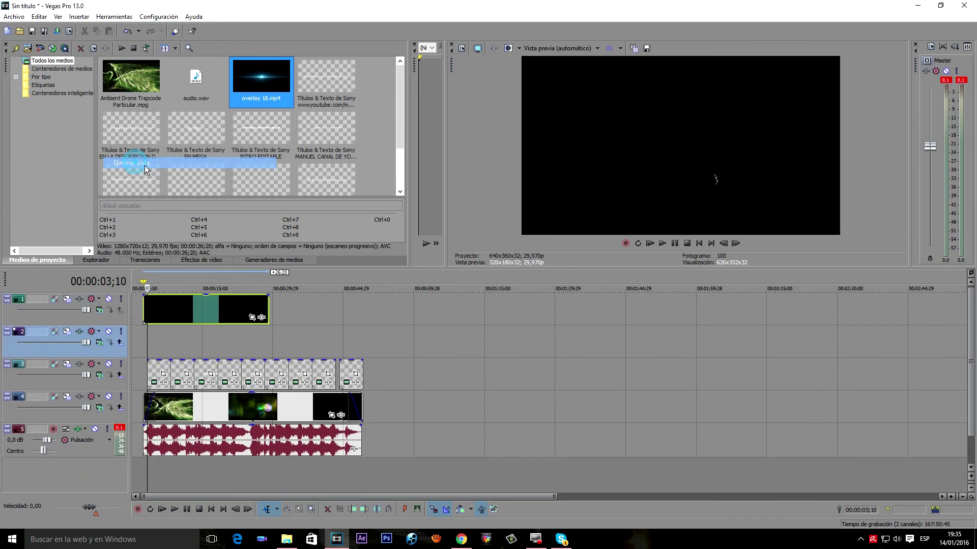
# Extend the overlay clip almost to the end of the background video and set track 1's compositing mode to Pantalla.
pyautogui.moveTo(265, 314); pyautogui.dragTo(354, 319)
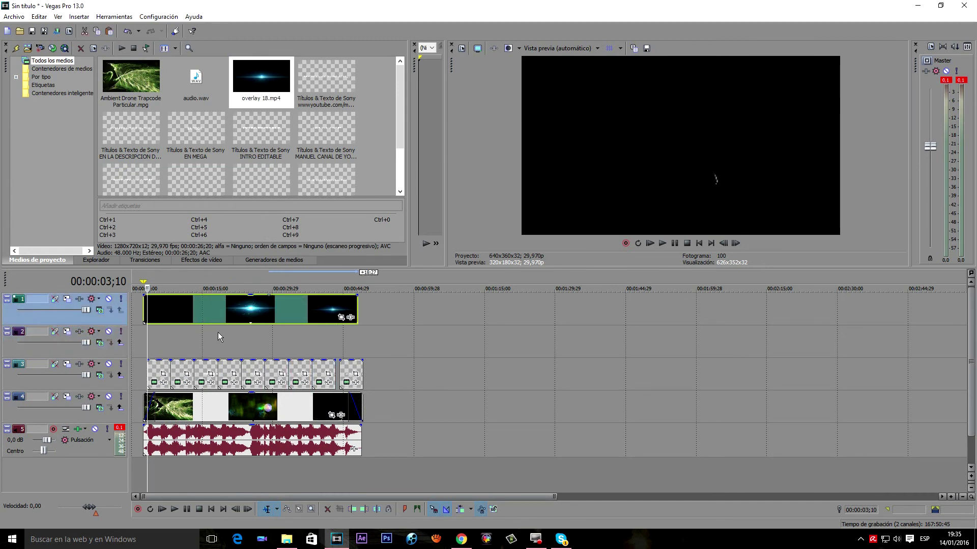
pyautogui.moveTo(148, 337)
pyautogui.mouseDown()
pyautogui.moveTo(212, 352)
pyautogui.moveTo(141, 353)
pyautogui.mouseUp()
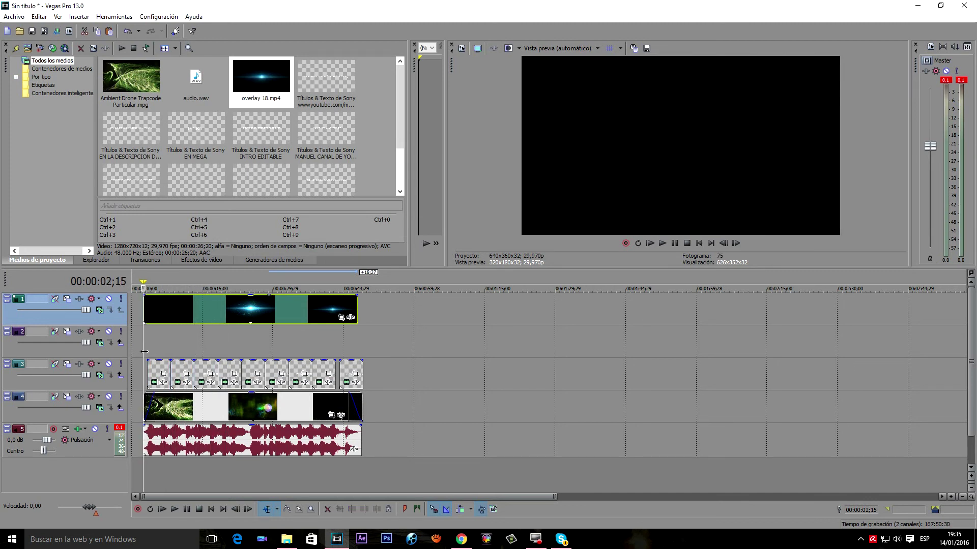
pyautogui.click(100, 311)
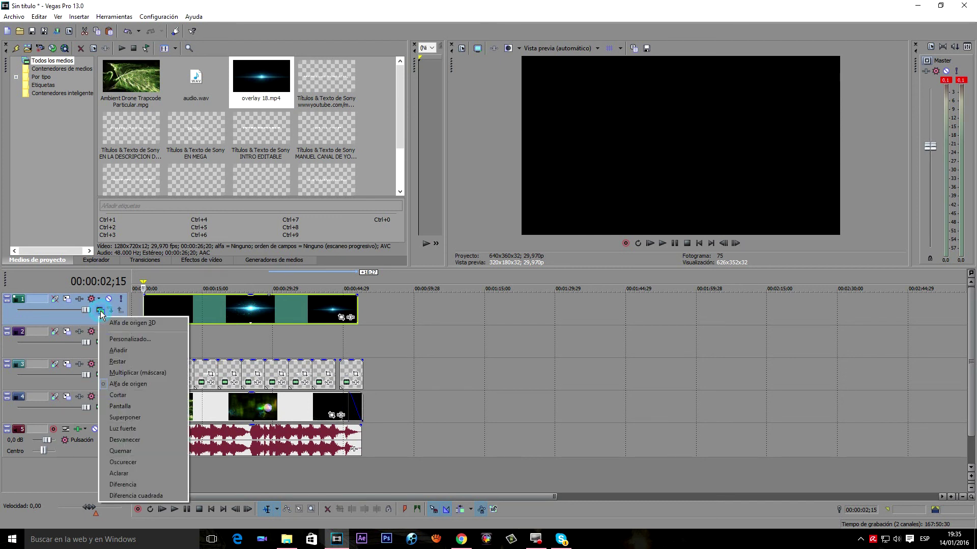
pyautogui.click(105, 407)
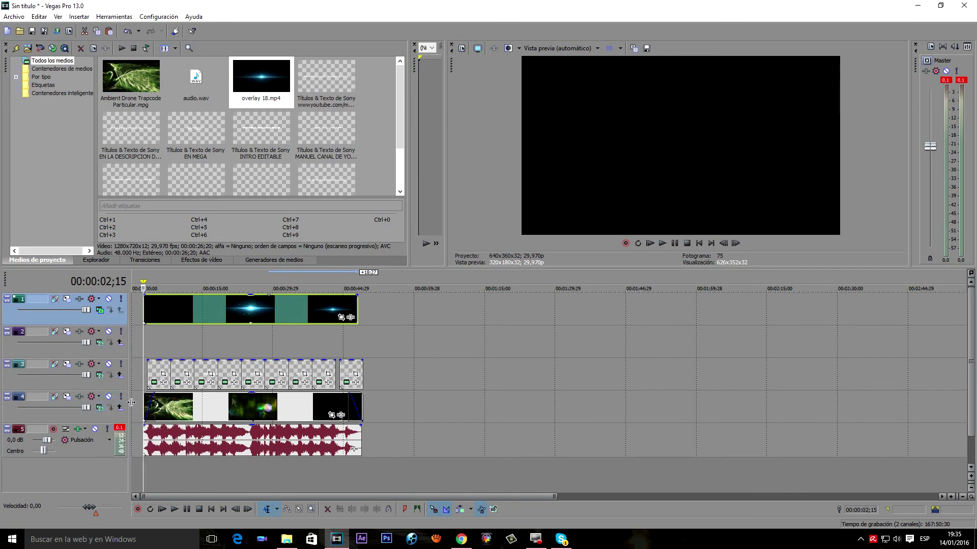